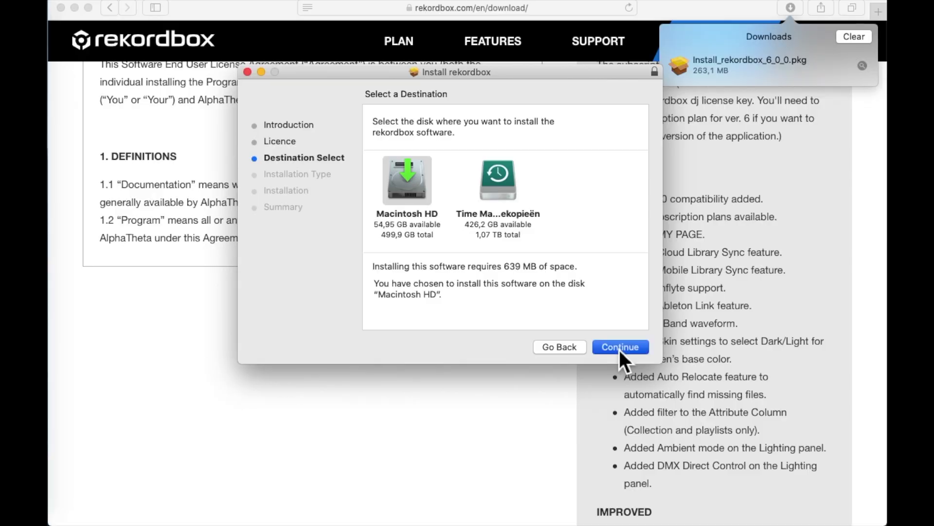
- Go to the rekordbox Mac download page showing the licence agreement and version 6.0.0 notes
left_click(620, 347)
left_click(619, 350)
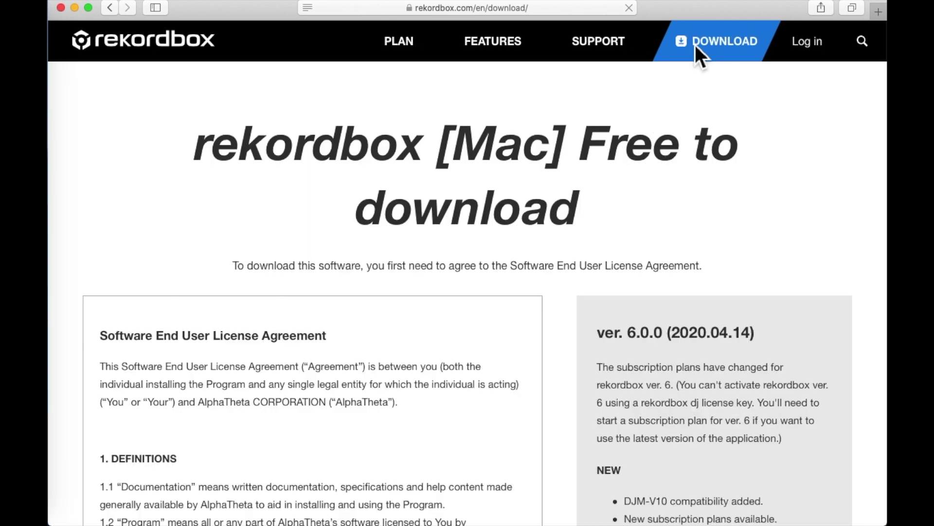
- Agree to the licence and download the rekordbox 6.0.0 installer, allowing downloads from rekordbox.com
scroll(655, 184, "down", 10)
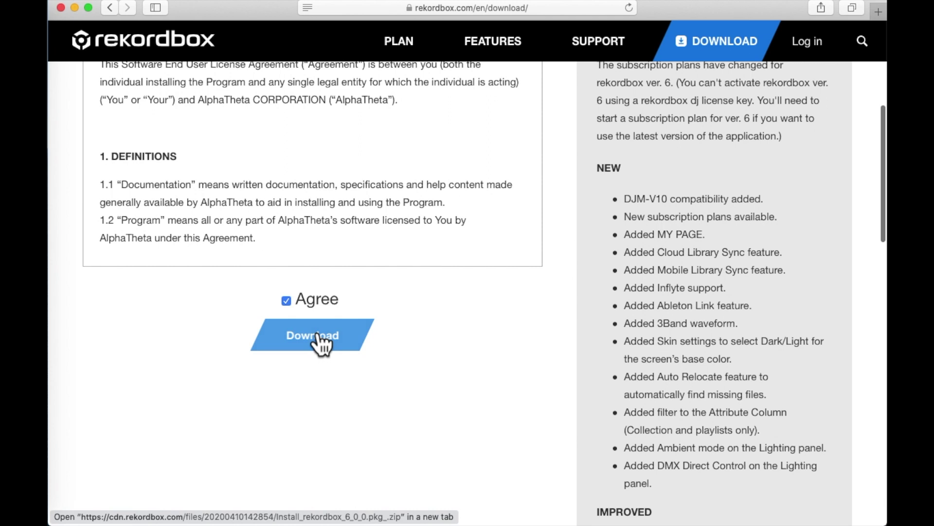
left_click(318, 334)
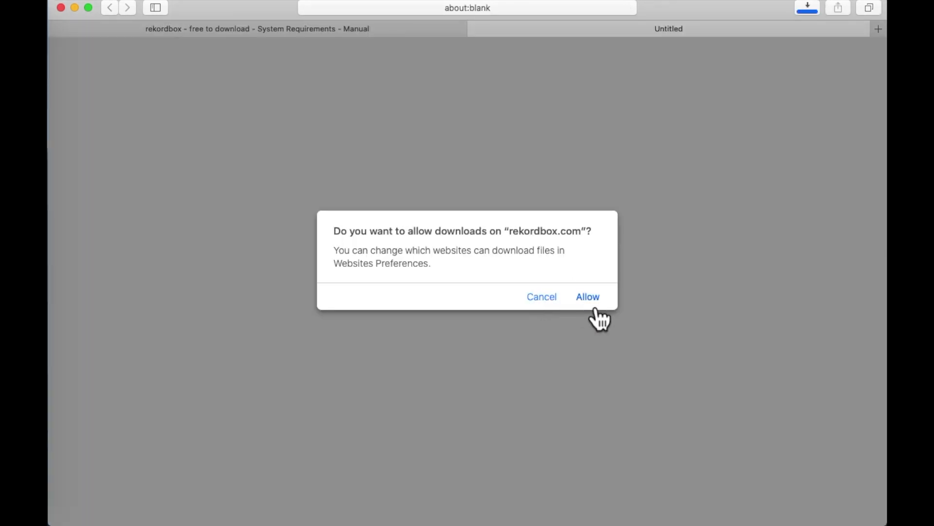
left_click(590, 301)
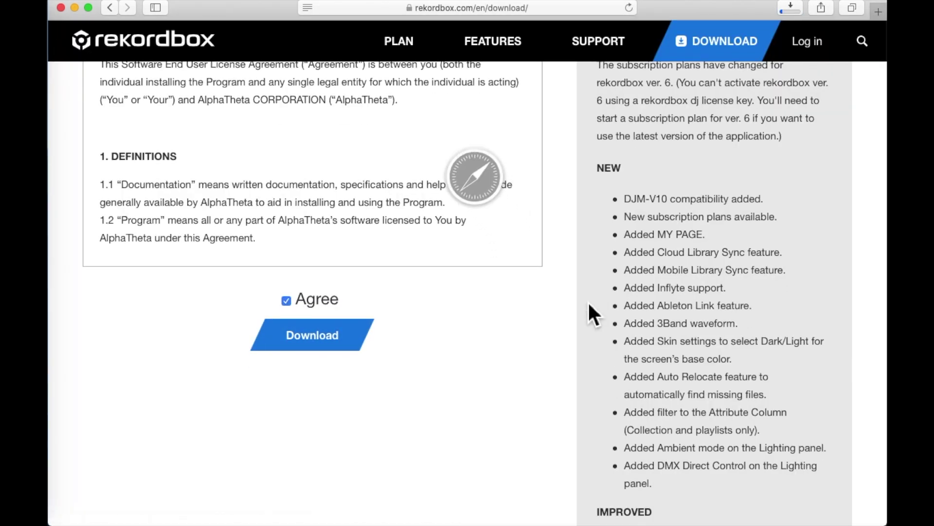
- Reveal Install_rekordbox_6_0_0.pkg in the Downloads folder and launch it
left_click(791, 8)
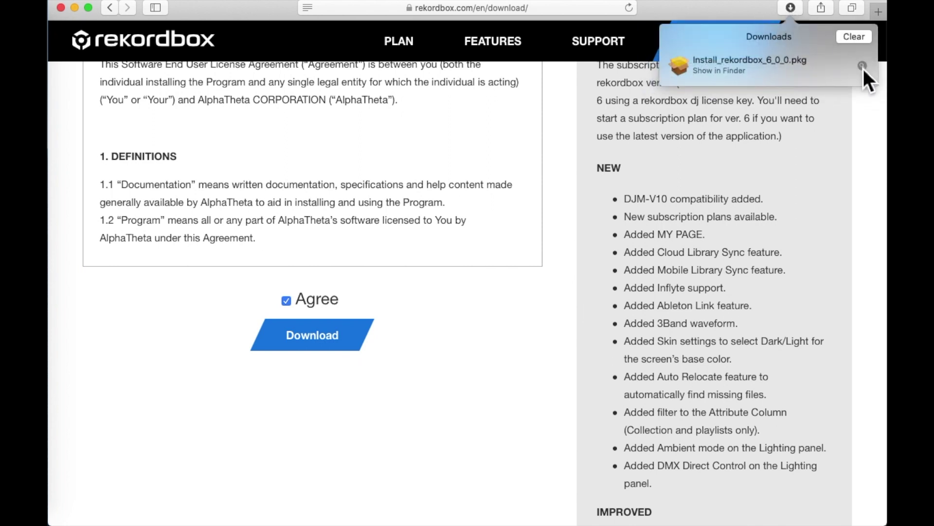
left_click(862, 65)
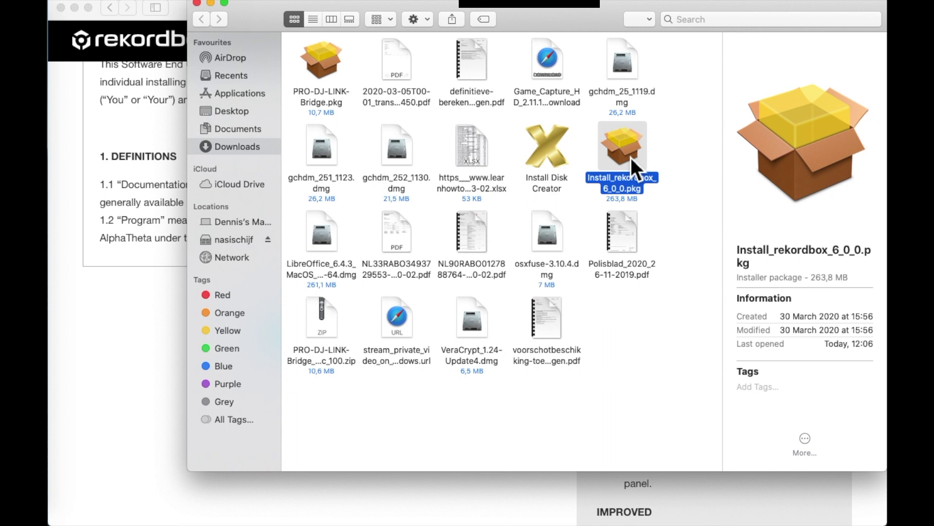
double_click(631, 158)
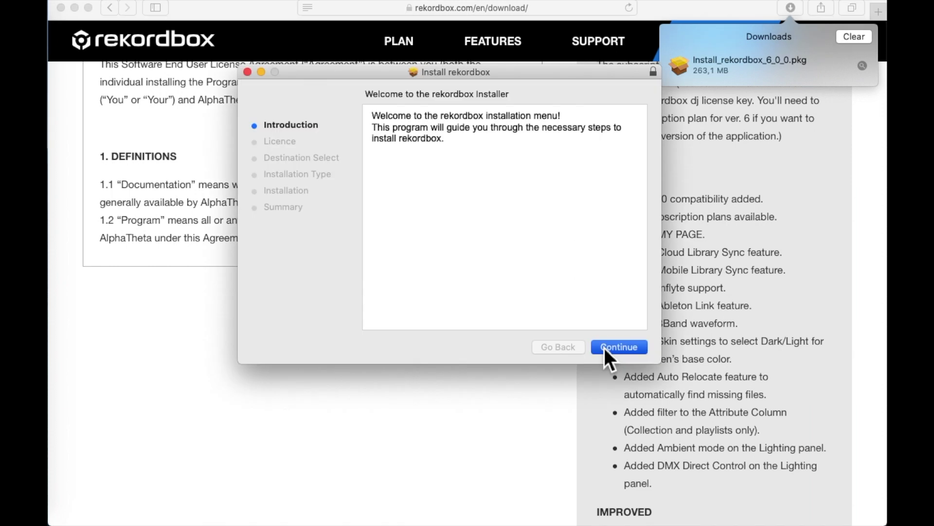
- Step through the installer, agree to the licence, keep Macintosh HD as destination, and start the standard install
left_click(603, 348)
left_click(604, 347)
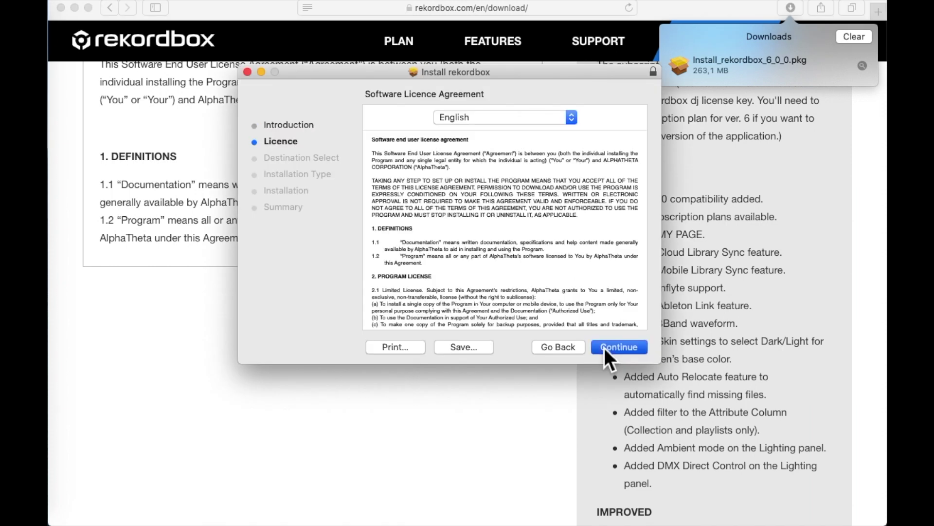
left_click(604, 348)
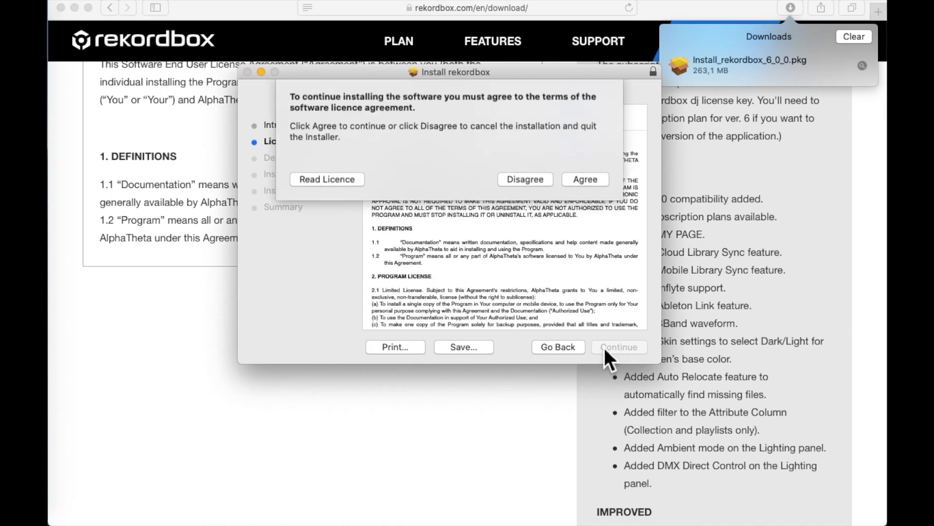
left_click(590, 181)
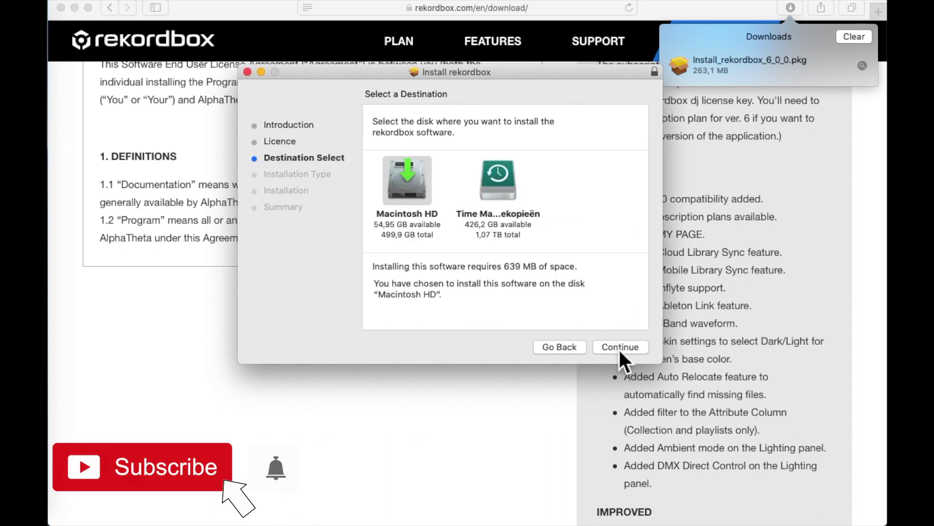
left_click(618, 348)
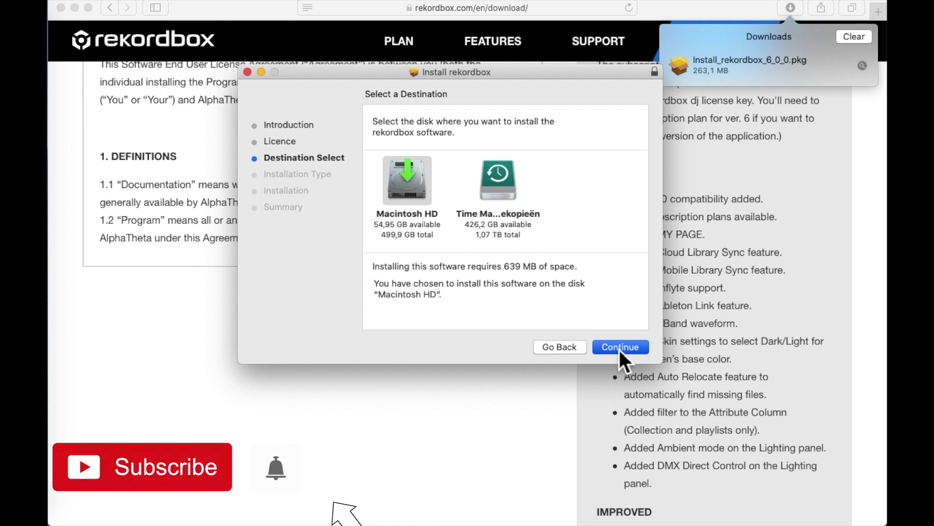
left_click(619, 348)
left_click(619, 348)
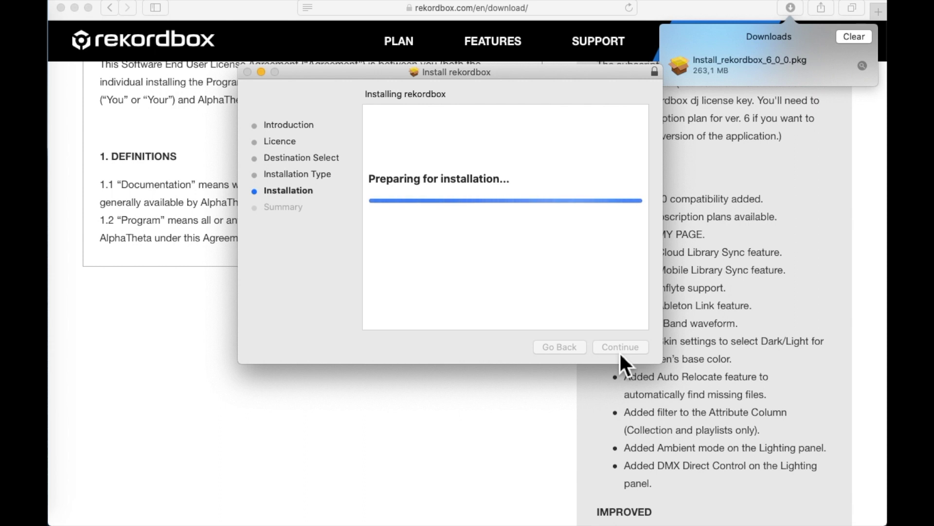
- Authorise the install with the admin password, then close the Installer and move the package to the Bin
key("Return")
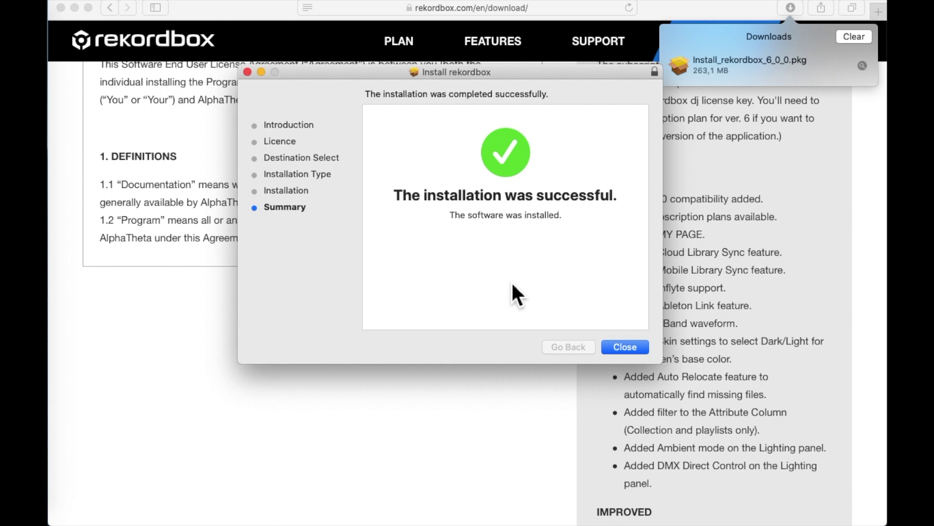
left_click(640, 352)
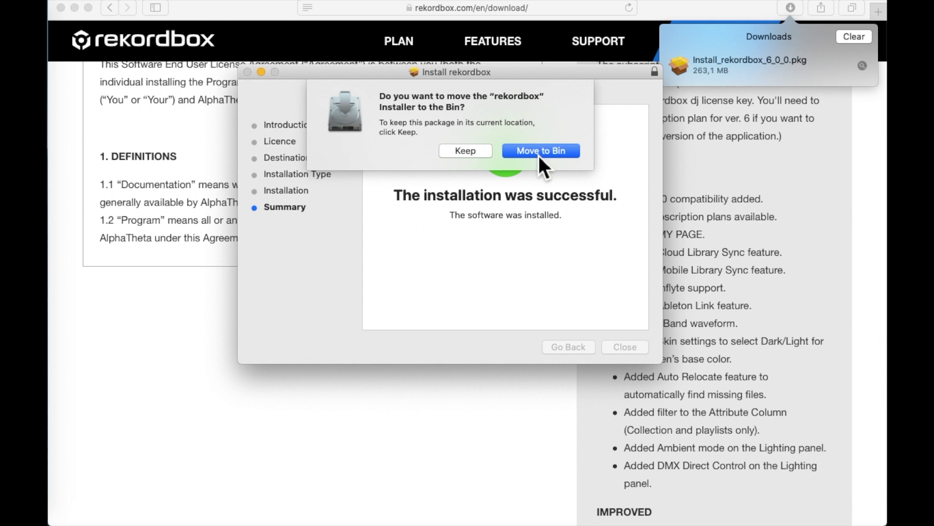
left_click(538, 154)
- Launch rekordbox from Launchpad and authorise it with the admin password
key("F4")
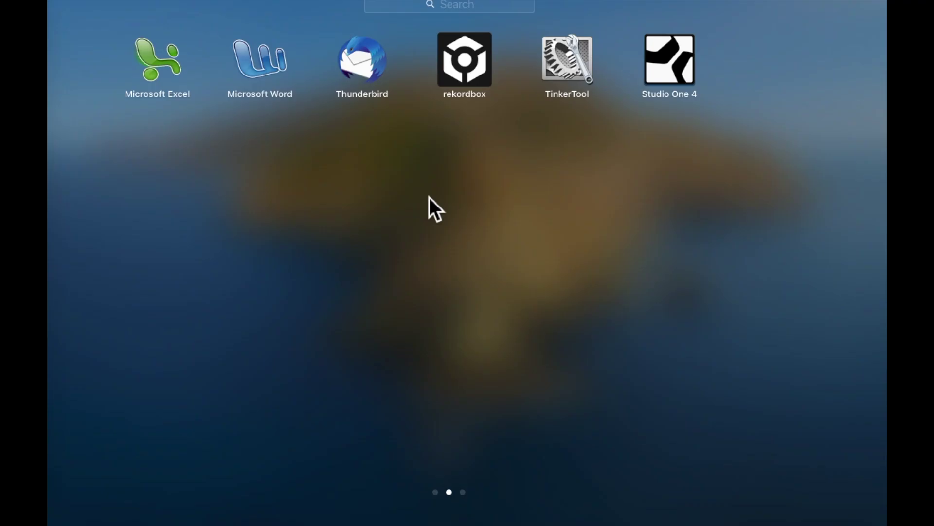
scroll(429, 209, "right", 3)
scroll(429, 208, "left", 3)
left_click(479, 64)
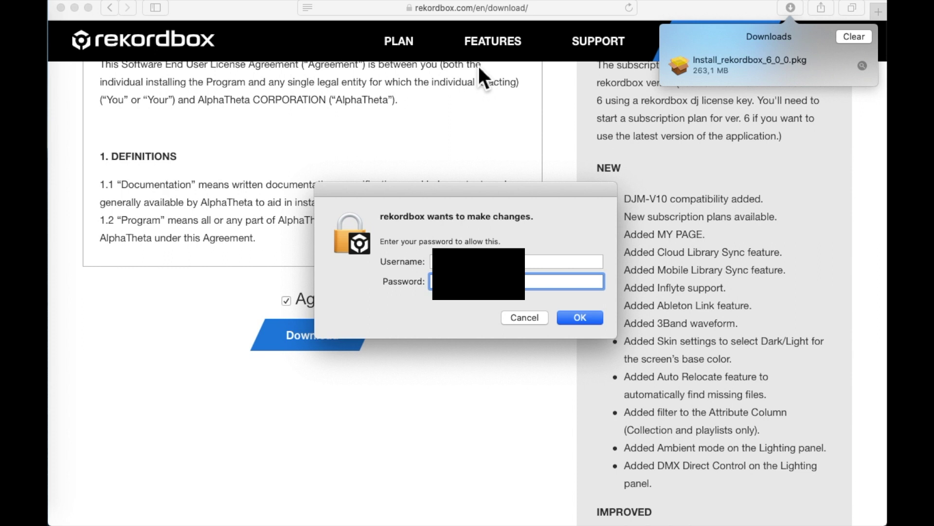
key("Return")
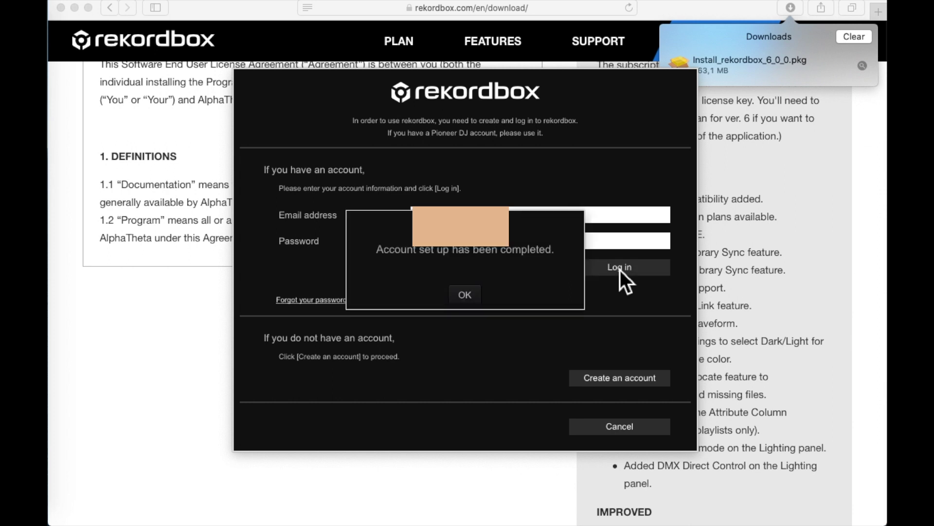
- Acknowledge the 'Account set up has been completed.' message with OK
left_click(465, 294)
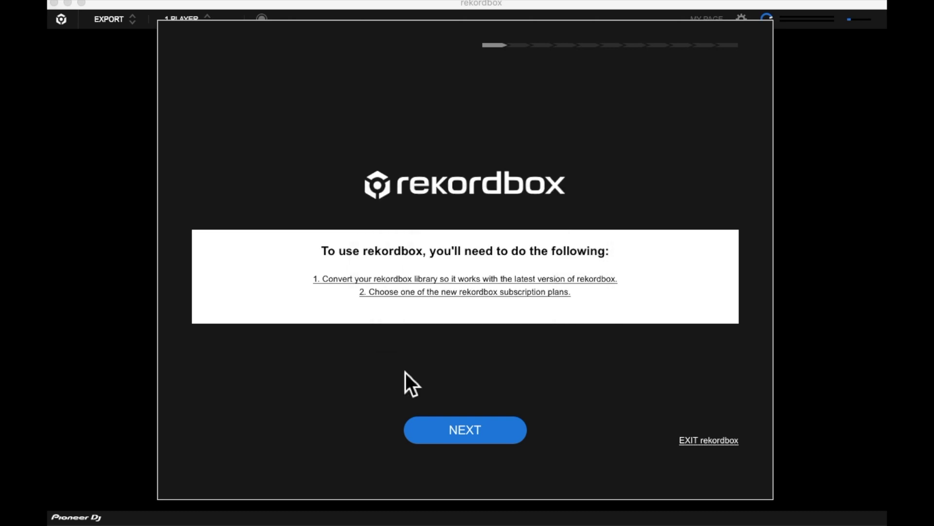
- Proceed past the library conversion prompt with NEXT
left_click(436, 430)
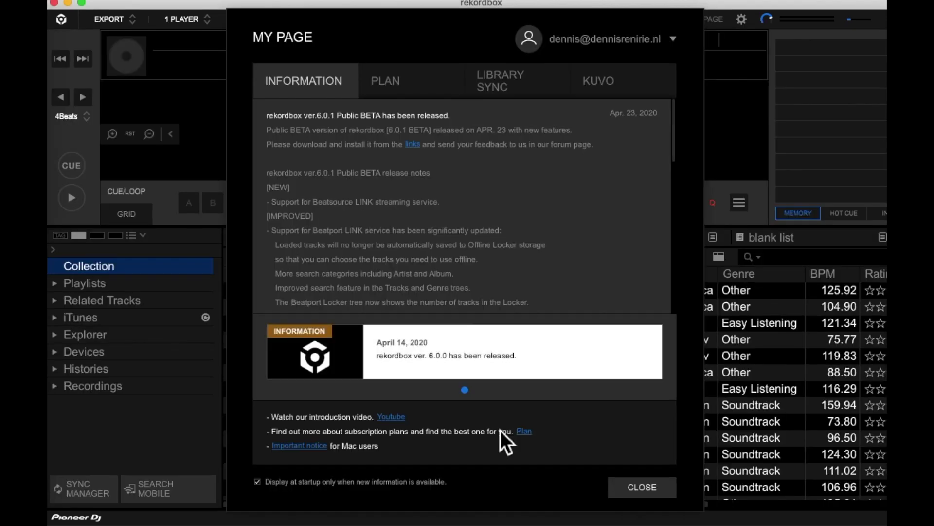
- Close the MY PAGE version 6 news window
left_click(630, 488)
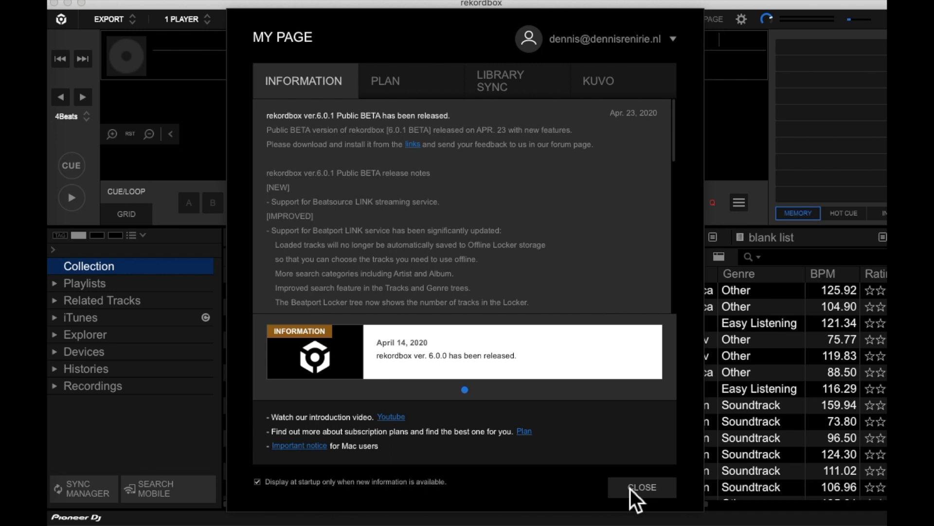